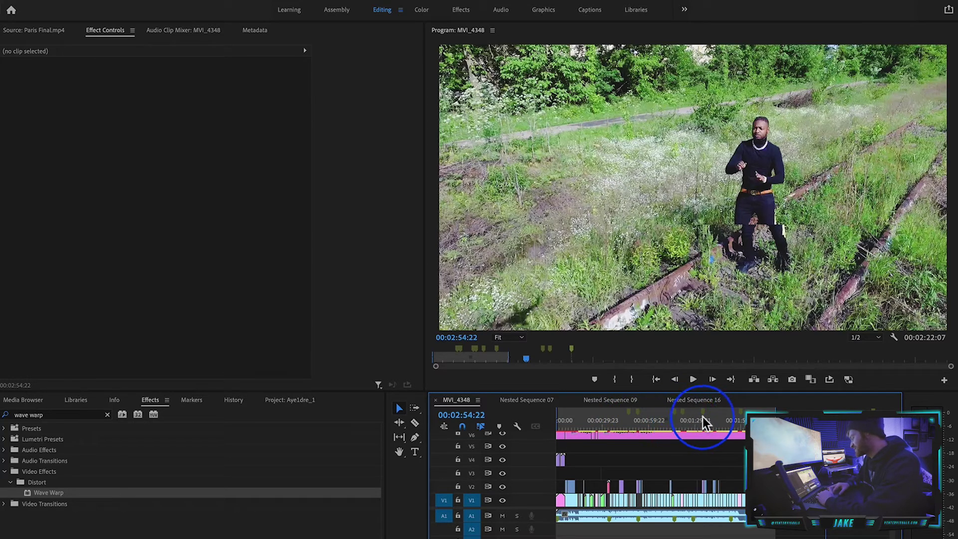
Step: Zoom the timeline and jump to about 01:15 in the MVI_4348 sequence
{"action": "scroll", "coordinate": [699, 419], "scroll_direction": "up", "scroll_amount": 3}
{"action": "left_click", "coordinate": [655, 425]}
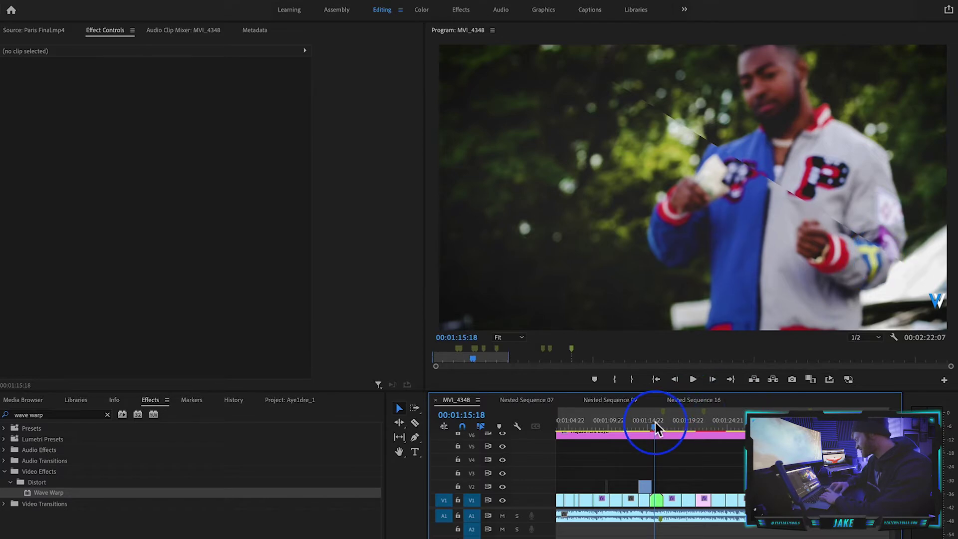
Step: Scrub to the railway shot near 01:21:11 and select the pink adjustment layer to inspect it
{"action": "left_click_drag", "start_coordinate": [655, 422], "coordinate": [712, 381]}
{"action": "key", "text": "equal"}
{"action": "left_click", "coordinate": [684, 426]}
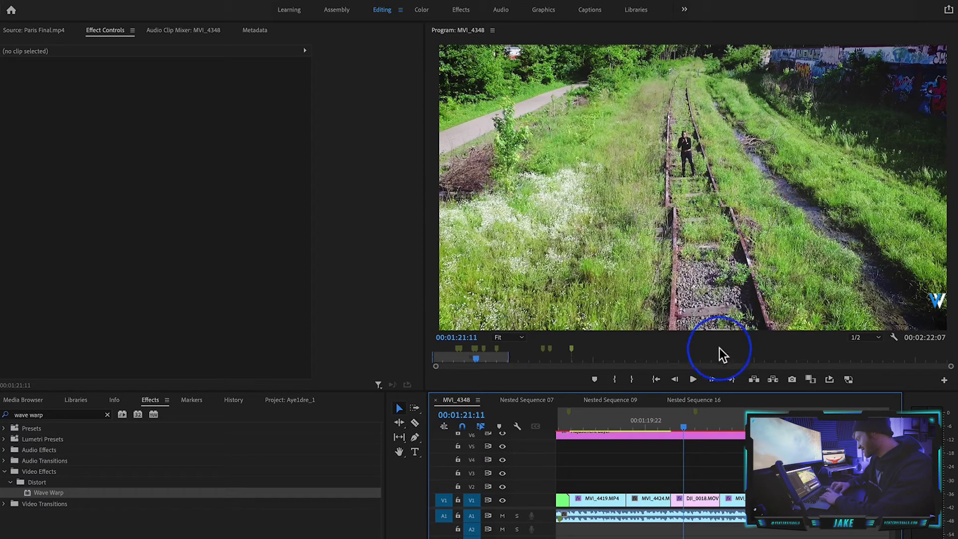
{"action": "left_click", "coordinate": [693, 433]}
Step: Return to the shot of the man holding money and play that section to preview it
{"action": "left_click", "coordinate": [705, 425]}
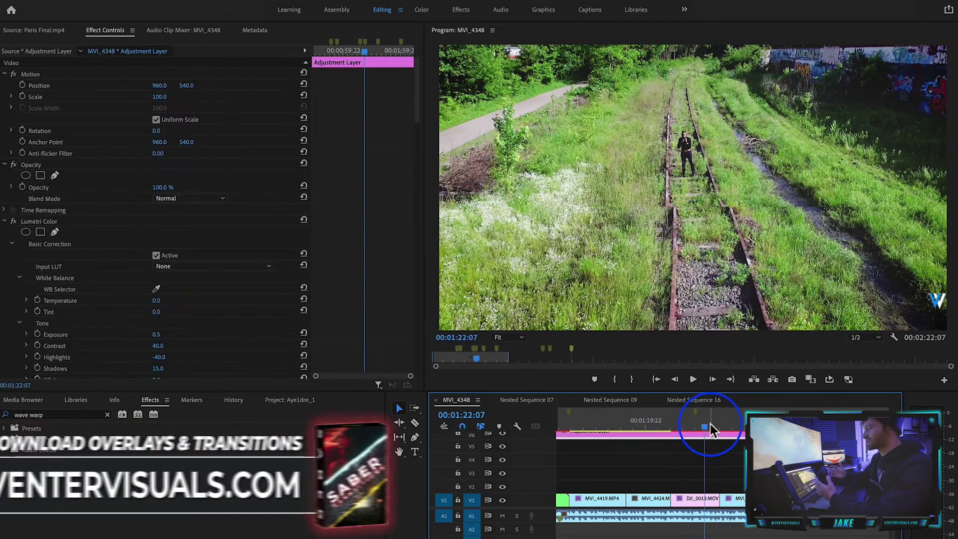
{"action": "left_click", "coordinate": [655, 427]}
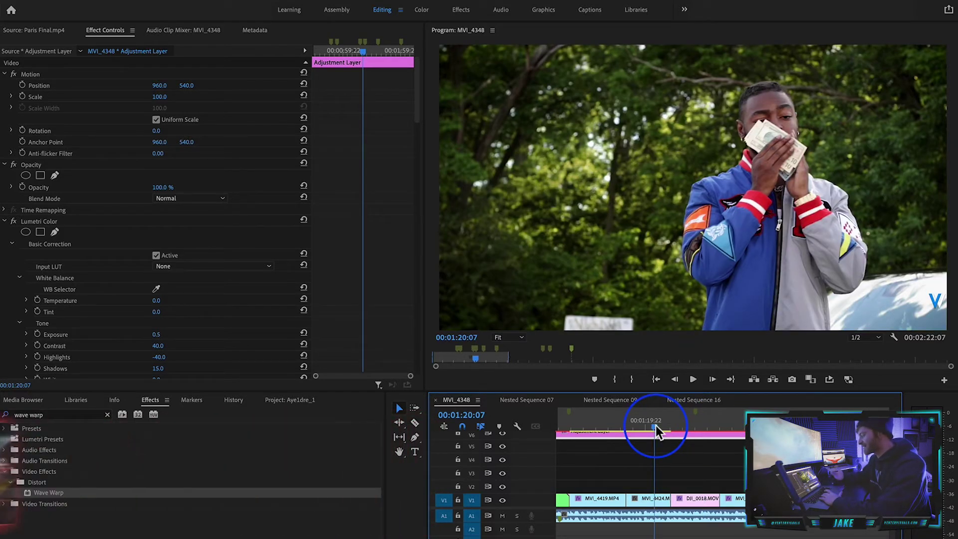
{"action": "key", "text": "space"}
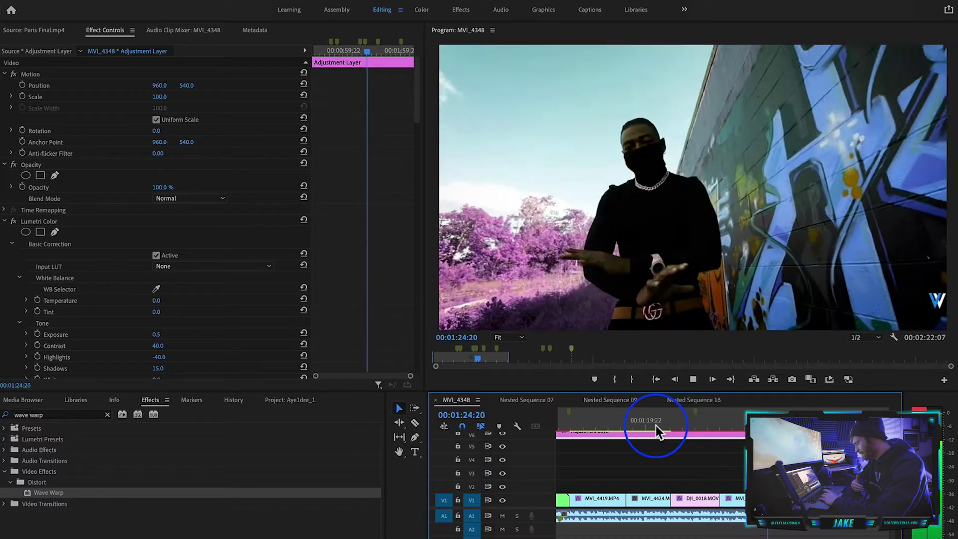
{"action": "key", "text": "space"}
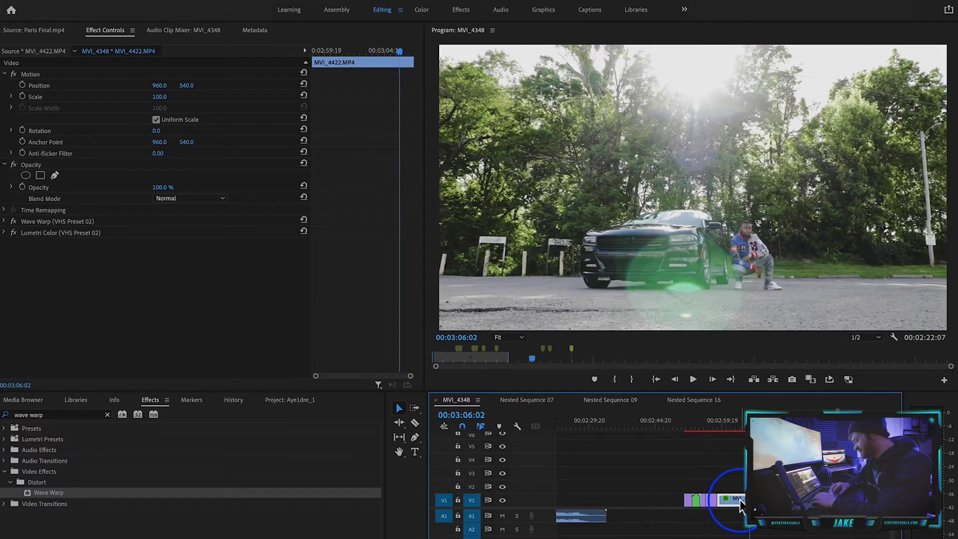
Step: Move the MVI_4422 clip onto track V2 and apply a default Wave Warp from the Effects search
{"action": "left_click_drag", "start_coordinate": [740, 506], "coordinate": [634, 492]}
{"action": "left_click", "coordinate": [637, 419]}
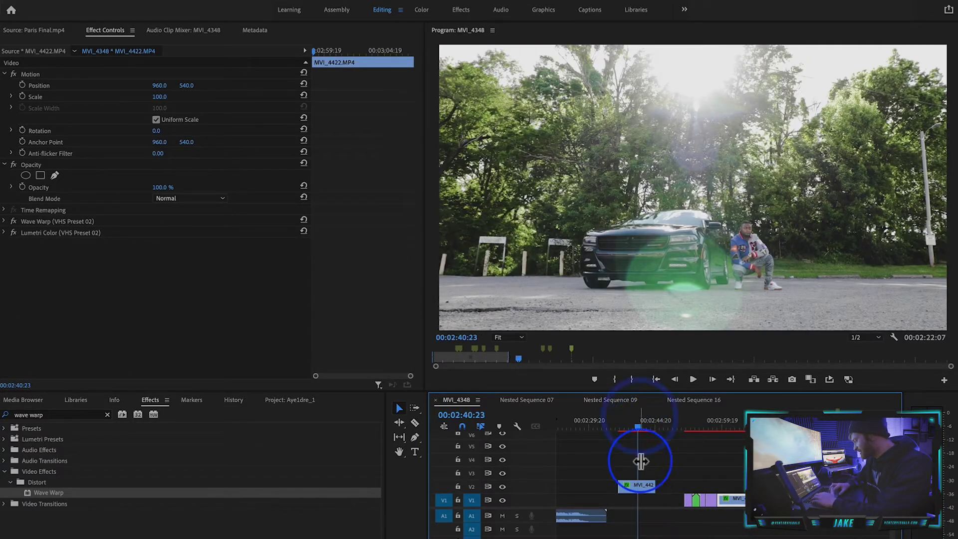
{"action": "left_click", "coordinate": [108, 415]}
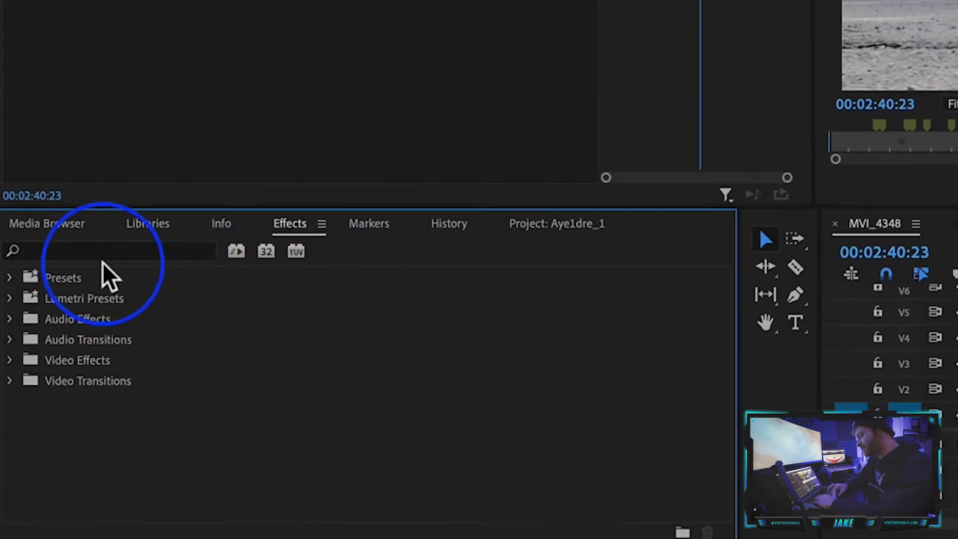
{"action": "left_click", "coordinate": [103, 250]}
{"action": "type", "text": "wave warp"}
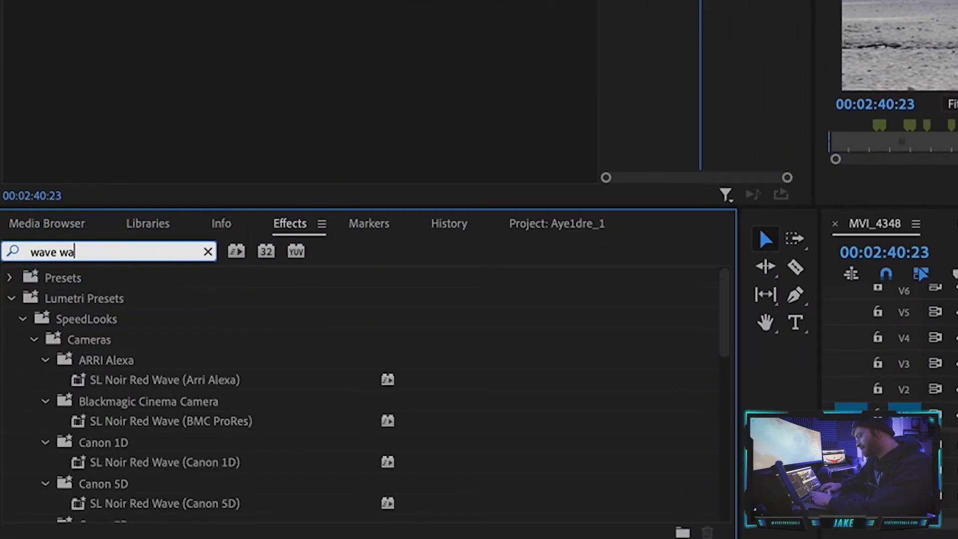
{"action": "left_click_drag", "start_coordinate": [87, 403], "coordinate": [639, 486]}
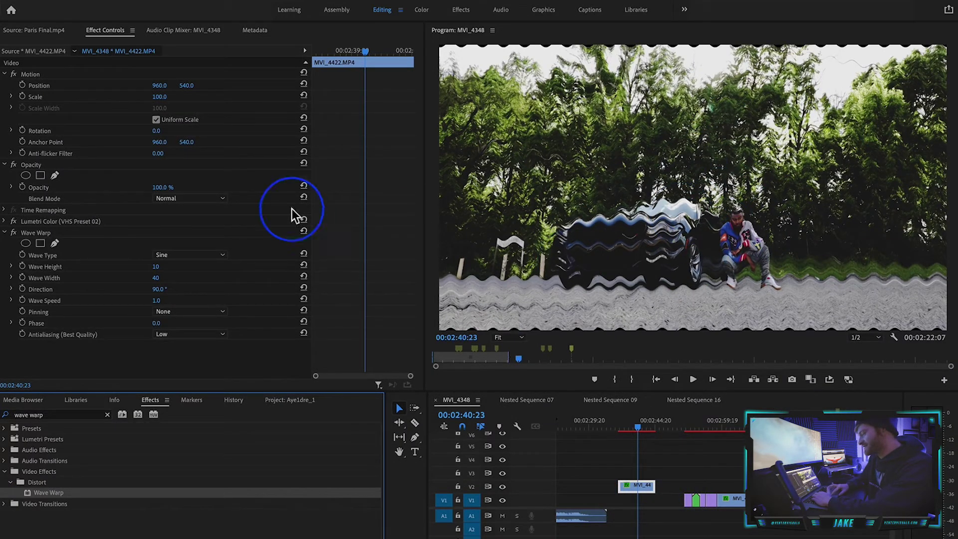
{"action": "left_click", "coordinate": [55, 233]}
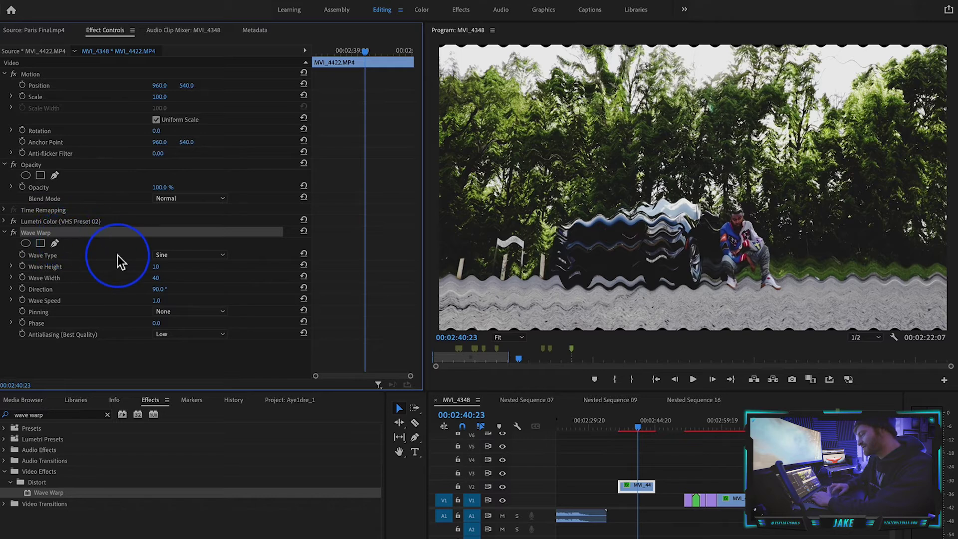
Step: Set the Wave Warp type to Square, after briefly trying Smooth Noise
{"action": "left_click", "coordinate": [176, 256]}
{"action": "left_click", "coordinate": [183, 280]}
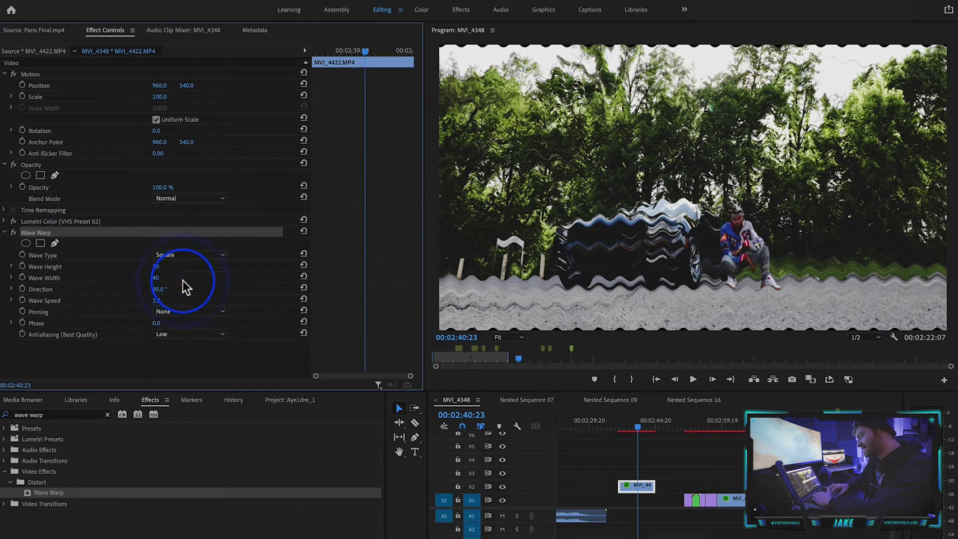
{"action": "left_click", "coordinate": [174, 255]}
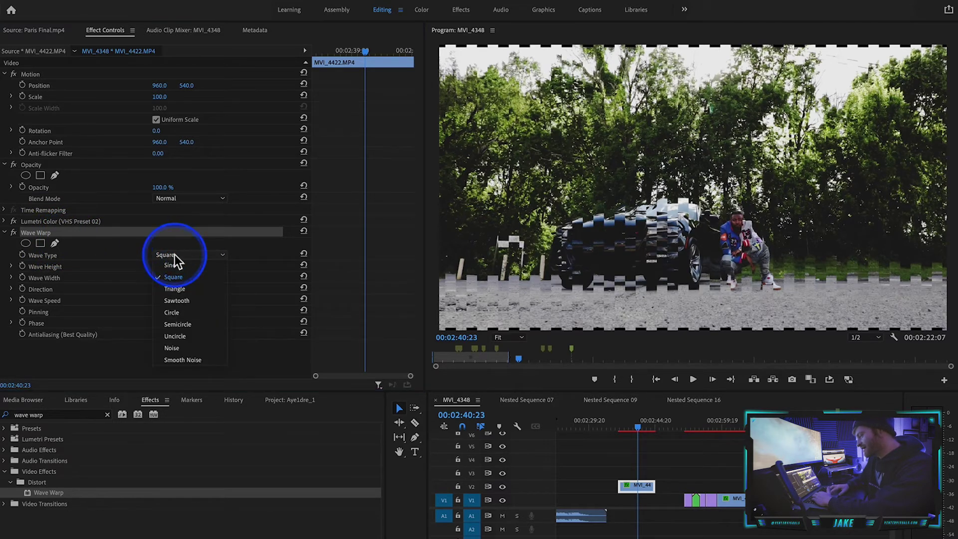
{"action": "left_click", "coordinate": [199, 359]}
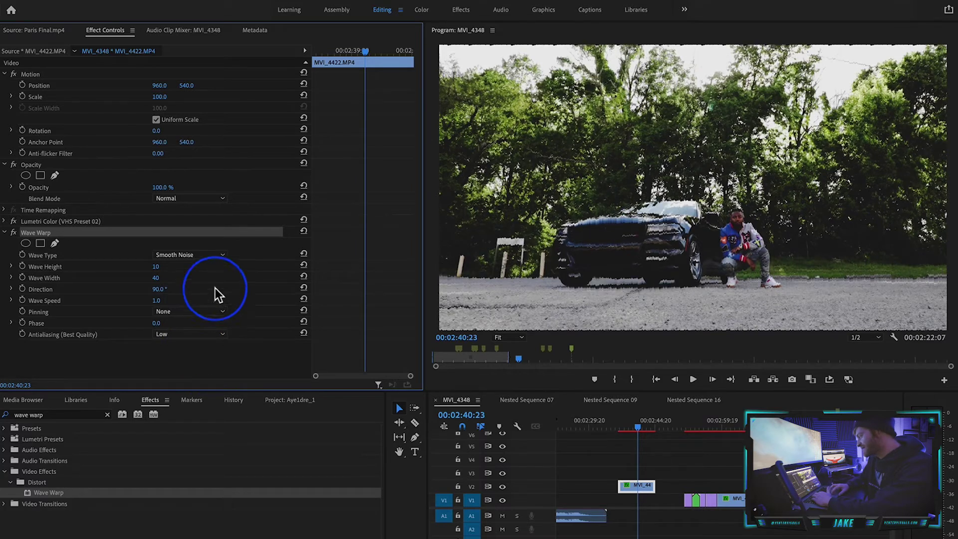
{"action": "left_click", "coordinate": [181, 256]}
{"action": "left_click", "coordinate": [188, 275]}
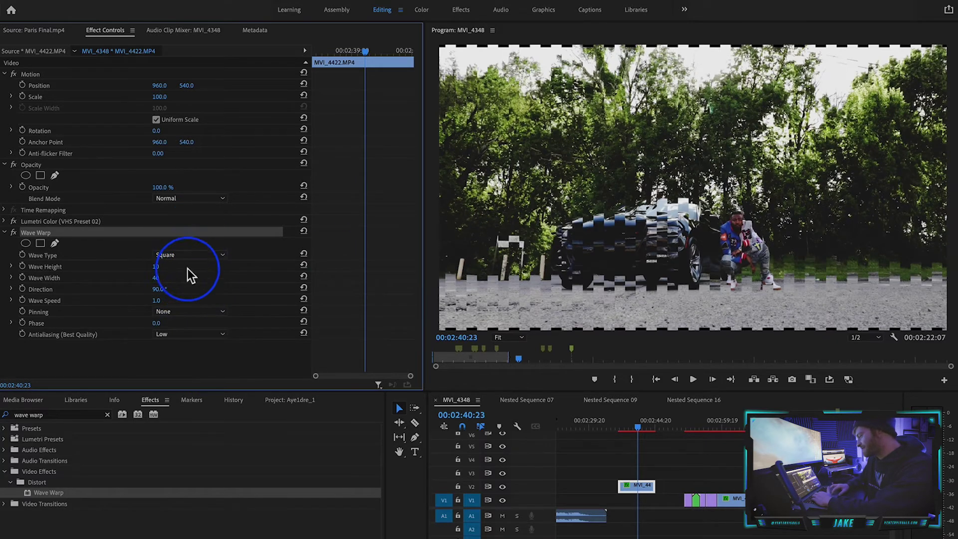
Step: Set Wave Height to 15 and Wave Width to 675, then preview the square warp
{"action": "left_click", "coordinate": [159, 267]}
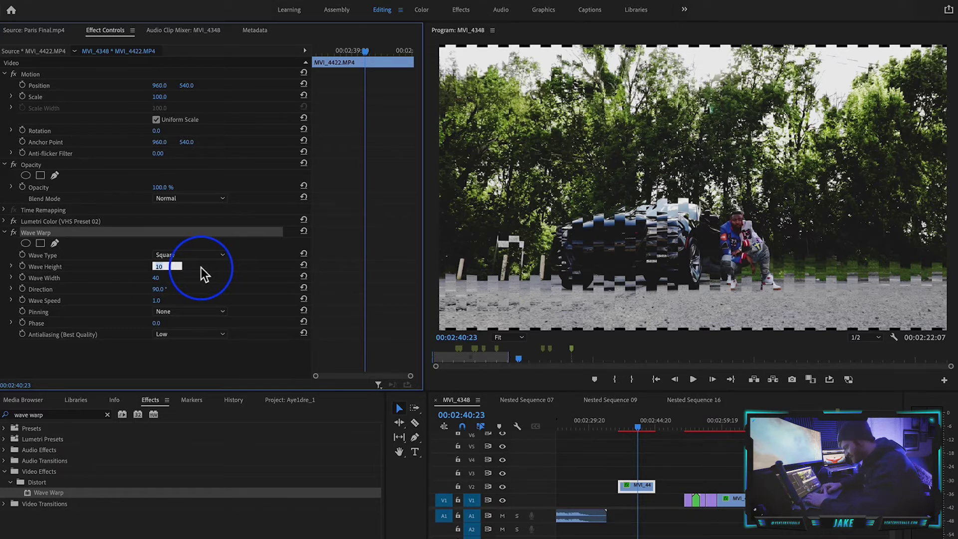
{"action": "type", "text": "15"}
{"action": "key", "text": "Return"}
{"action": "left_click", "coordinate": [168, 275]}
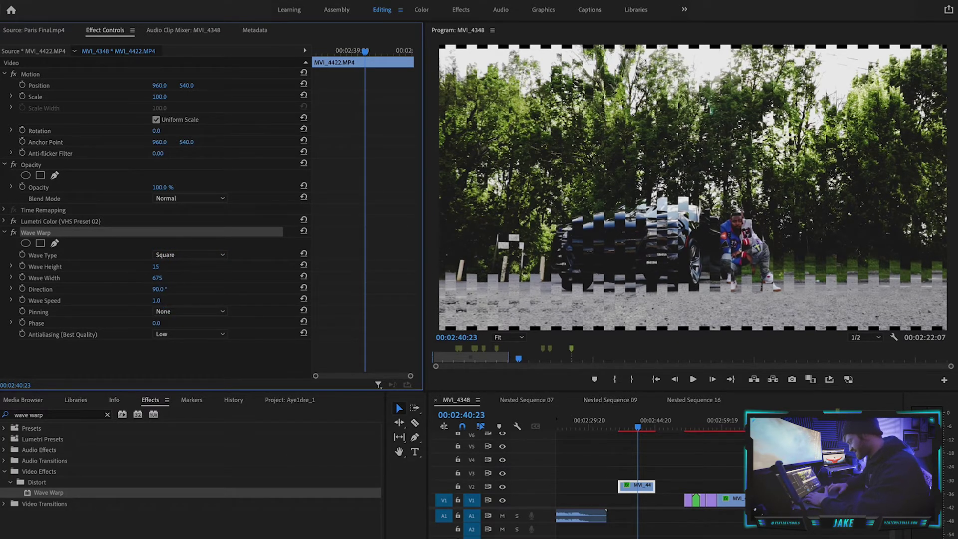
{"action": "left_click", "coordinate": [462, 149]}
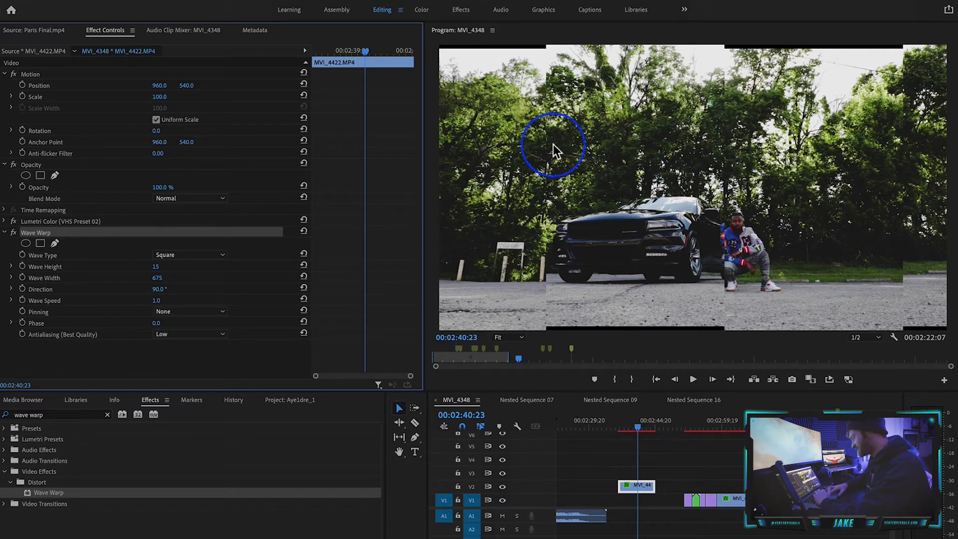
{"action": "key", "text": "space"}
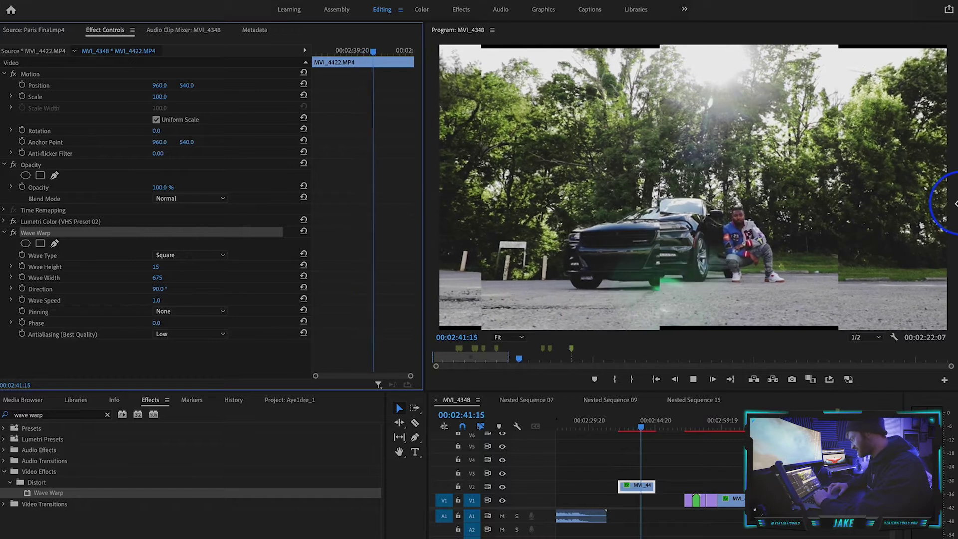
Step: Slow Wave Speed to 0.3 and set a starting Direction keyframe at the clip start
{"action": "key", "text": "space"}
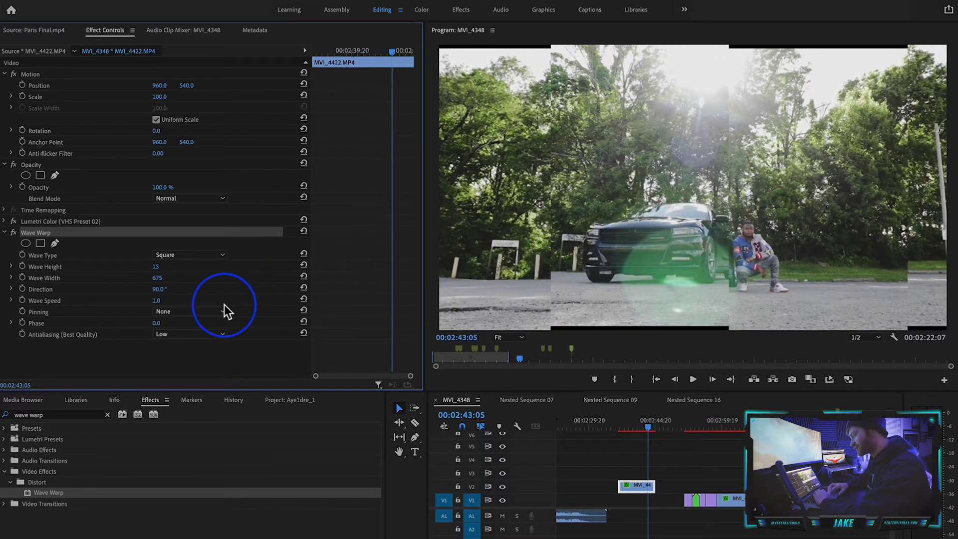
{"action": "mouse_move", "coordinate": [156, 299]}
{"action": "left_mouse_down"}
{"action": "mouse_move", "coordinate": [145, 300]}
{"action": "mouse_move", "coordinate": [190, 296]}
{"action": "mouse_move", "coordinate": [164, 294]}
{"action": "left_mouse_up"}
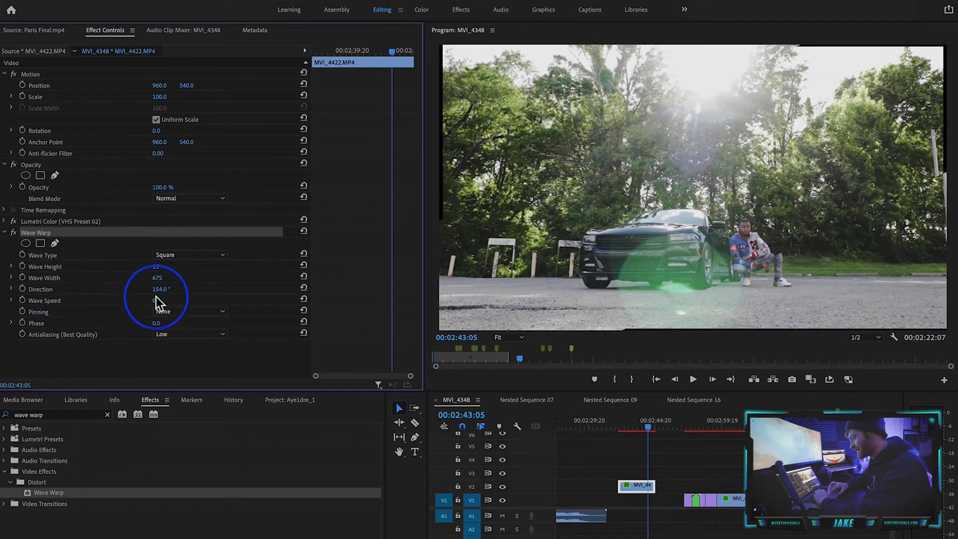
{"action": "left_click_drag", "start_coordinate": [627, 418], "coordinate": [622, 420]}
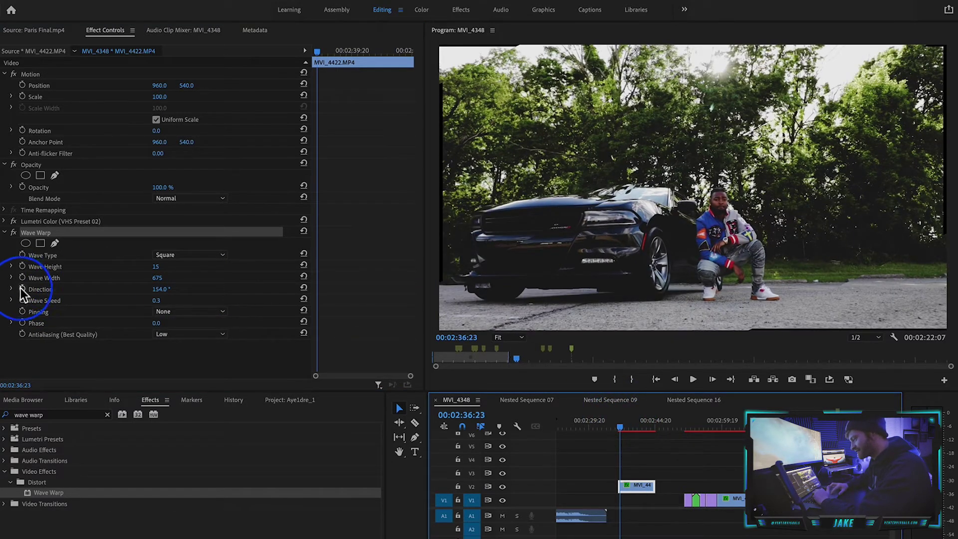
{"action": "left_click", "coordinate": [21, 289]}
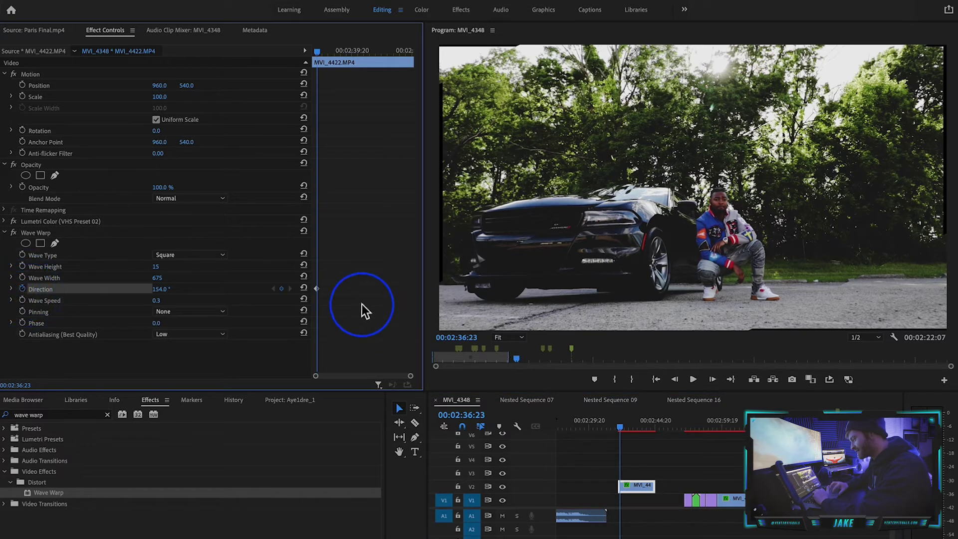
Step: Add a second Direction keyframe of 129° at 02:41:05 and play back the animated warp
{"action": "left_click", "coordinate": [309, 294]}
{"action": "left_click_drag", "start_coordinate": [349, 49], "coordinate": [377, 59]}
{"action": "mouse_move", "coordinate": [161, 289]}
{"action": "left_mouse_down"}
{"action": "mouse_move", "coordinate": [149, 289]}
{"action": "mouse_move", "coordinate": [165, 293]}
{"action": "left_mouse_up"}
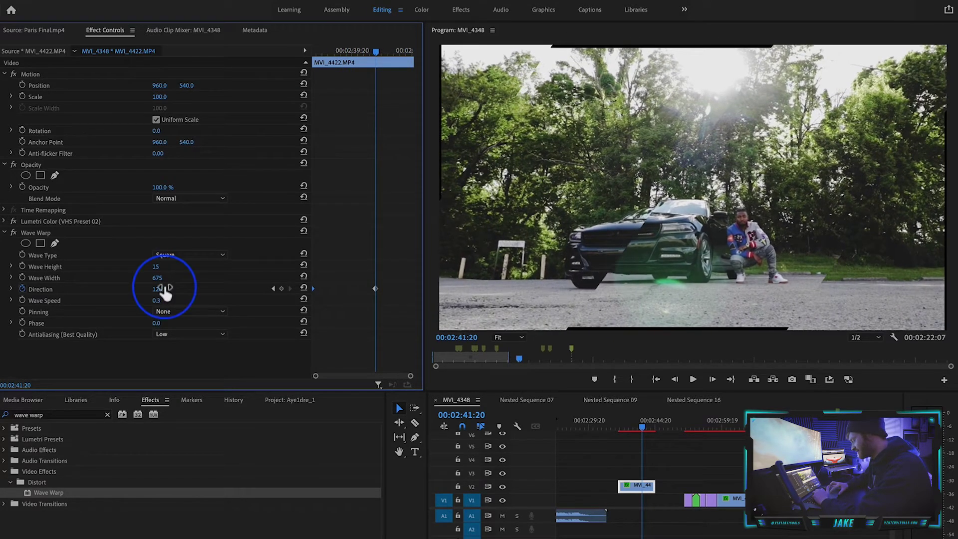
{"action": "key", "text": "Up"}
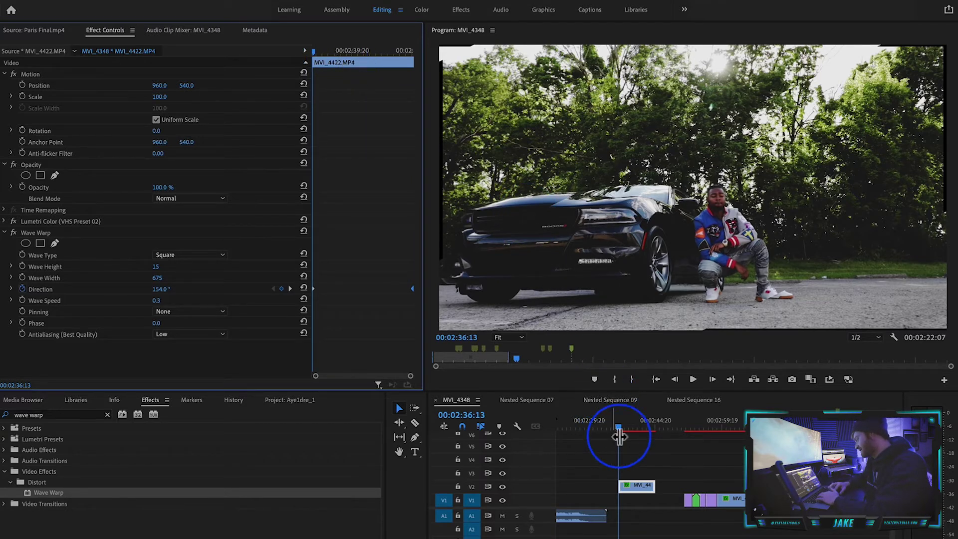
{"action": "key", "text": "space"}
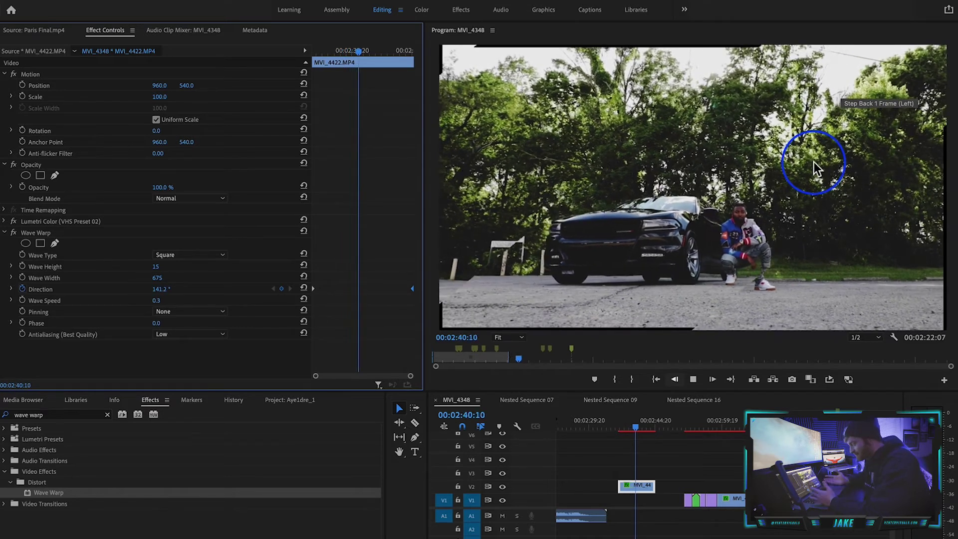
{"action": "key", "text": "space"}
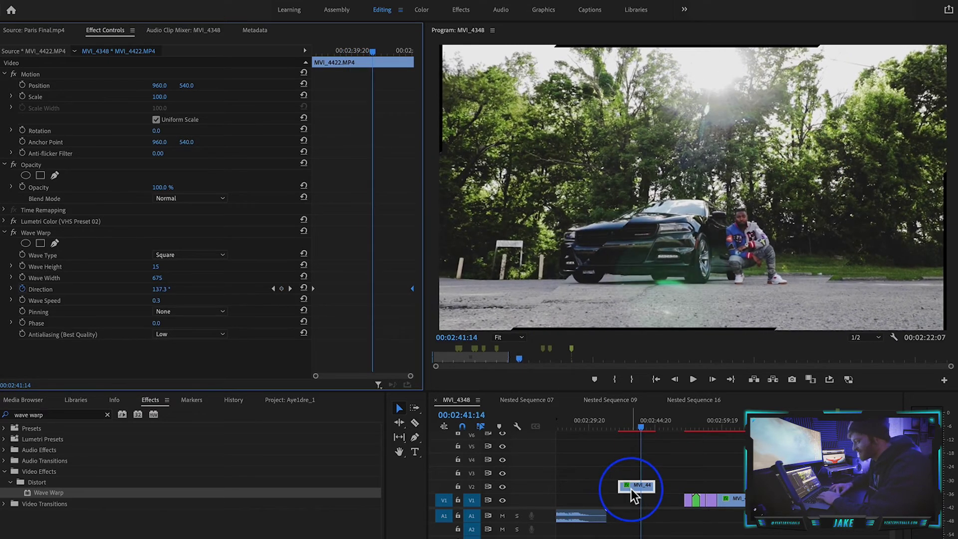
{"action": "left_click", "coordinate": [639, 488]}
Step: Set Wave Warp Pinning to All Edges and preview the result from about 2:40
{"action": "left_click", "coordinate": [142, 302]}
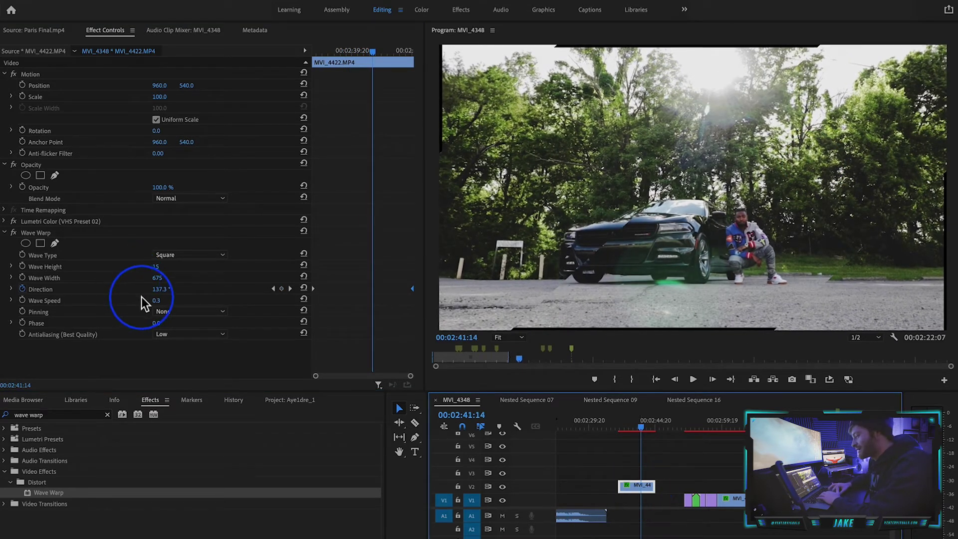
{"action": "left_click", "coordinate": [179, 310]}
{"action": "left_click", "coordinate": [192, 333]}
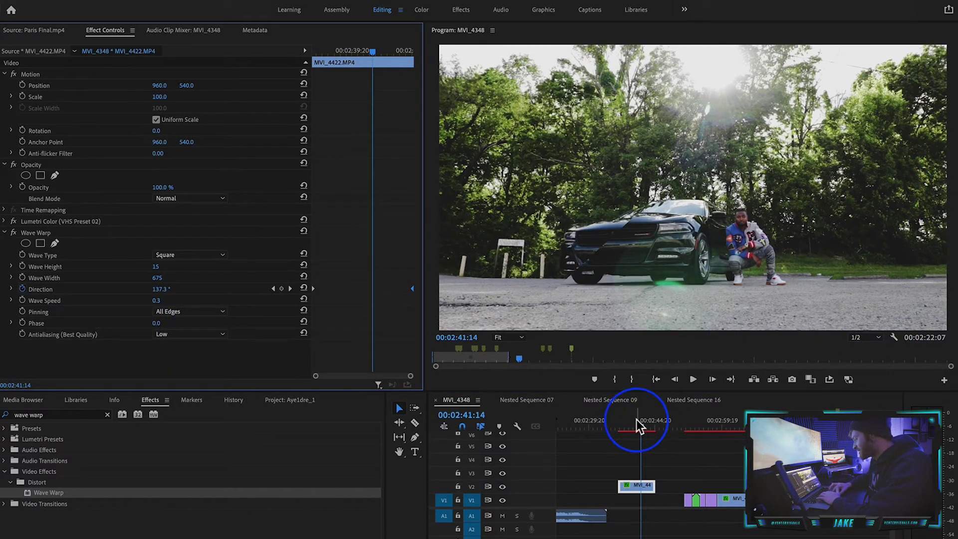
{"action": "left_click_drag", "start_coordinate": [637, 421], "coordinate": [627, 428]}
{"action": "key", "text": "space"}
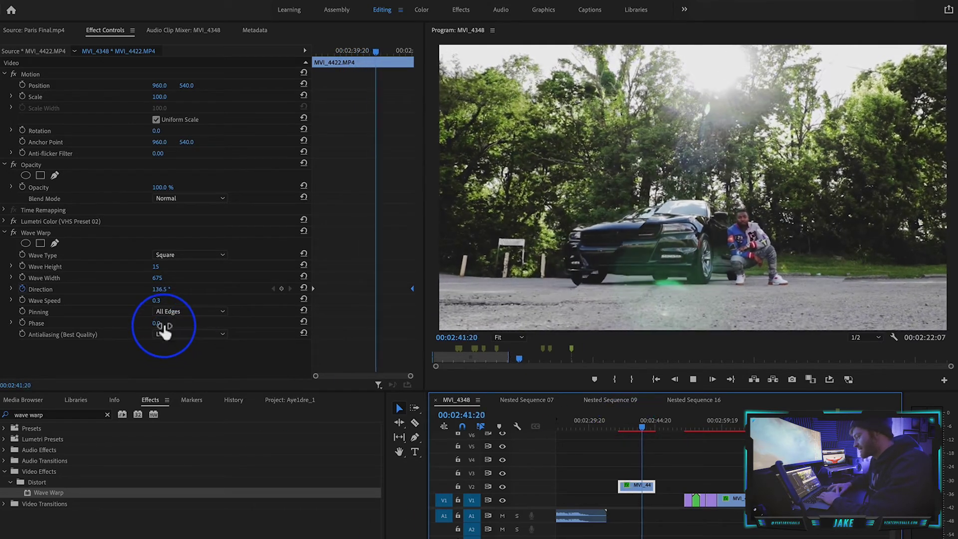
Step: Try a different wave Phase and set Antialiasing quality to High, then scrub to preview
{"action": "left_click_drag", "start_coordinate": [157, 322], "coordinate": [165, 324]}
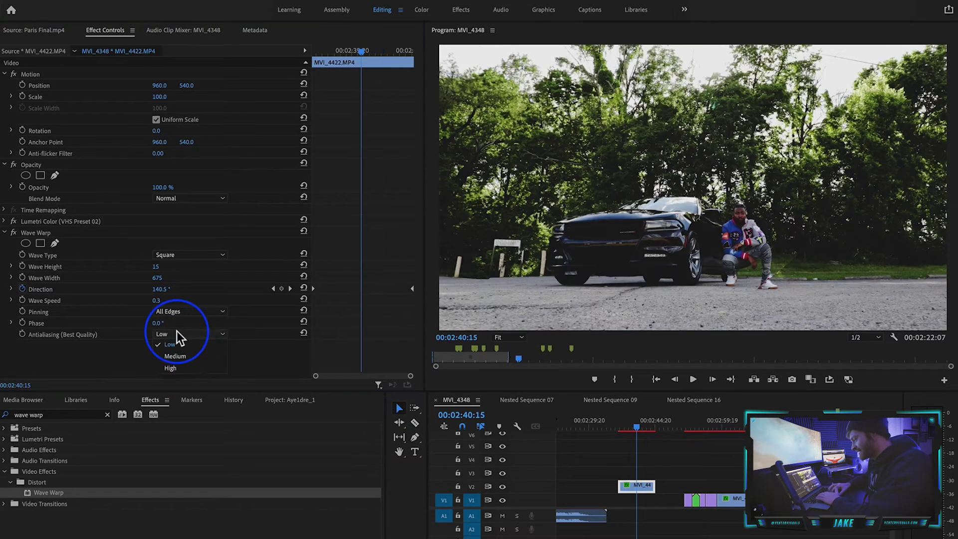
{"action": "left_click", "coordinate": [177, 333]}
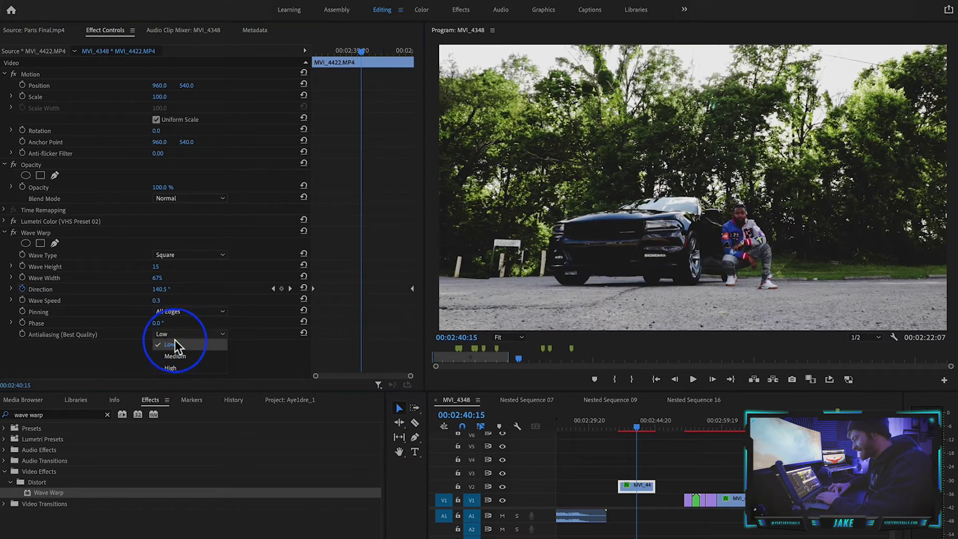
{"action": "left_click", "coordinate": [171, 368]}
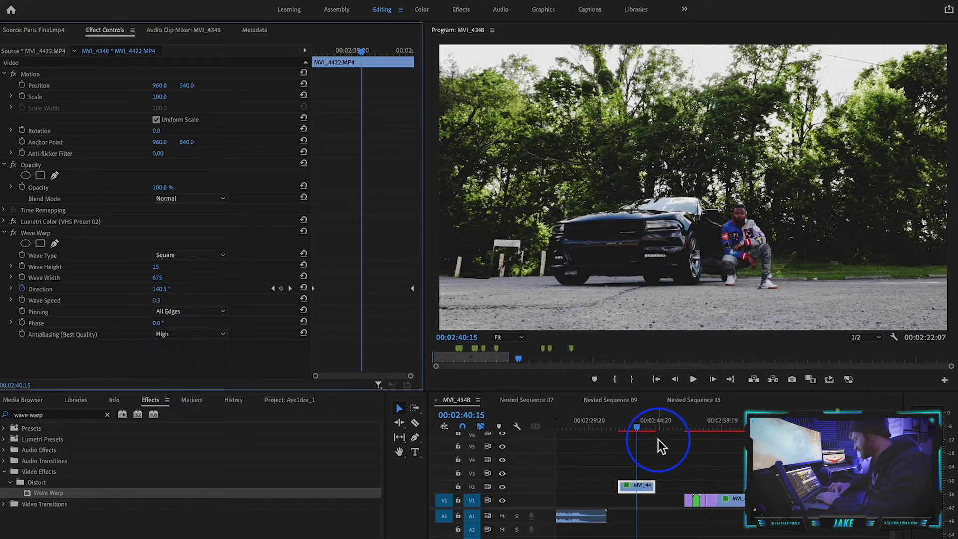
{"action": "left_click", "coordinate": [661, 445]}
{"action": "left_click_drag", "start_coordinate": [622, 422], "coordinate": [627, 425]}
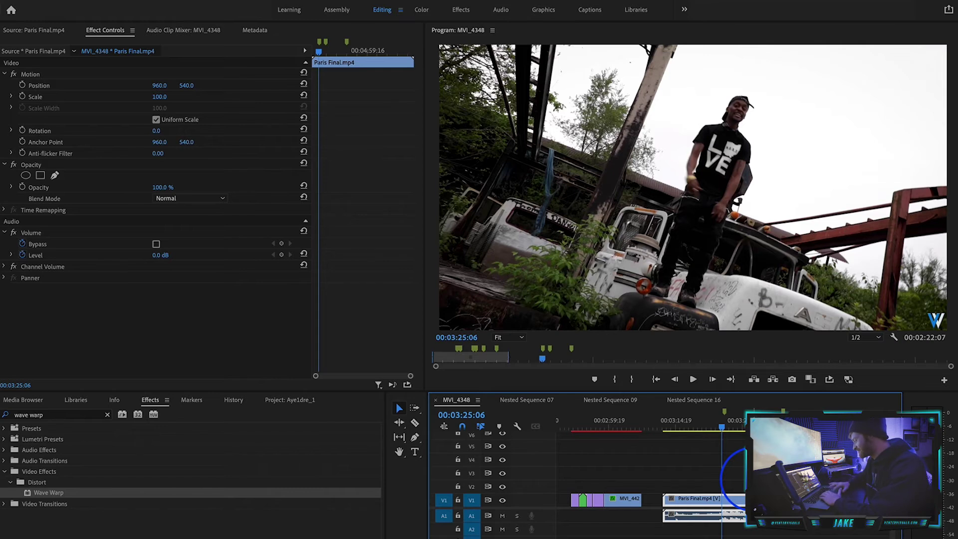
{"action": "key", "text": "space"}
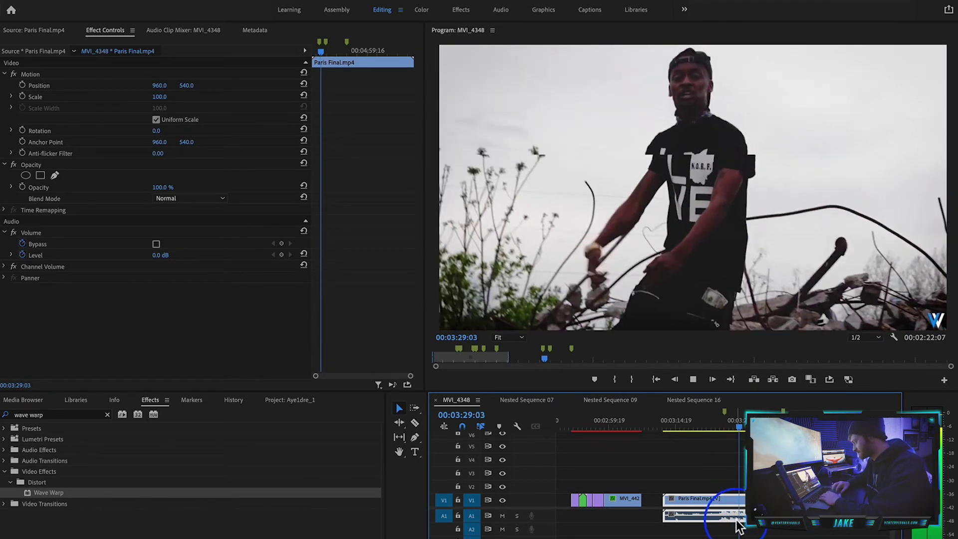
{"action": "left_click", "coordinate": [778, 421]}
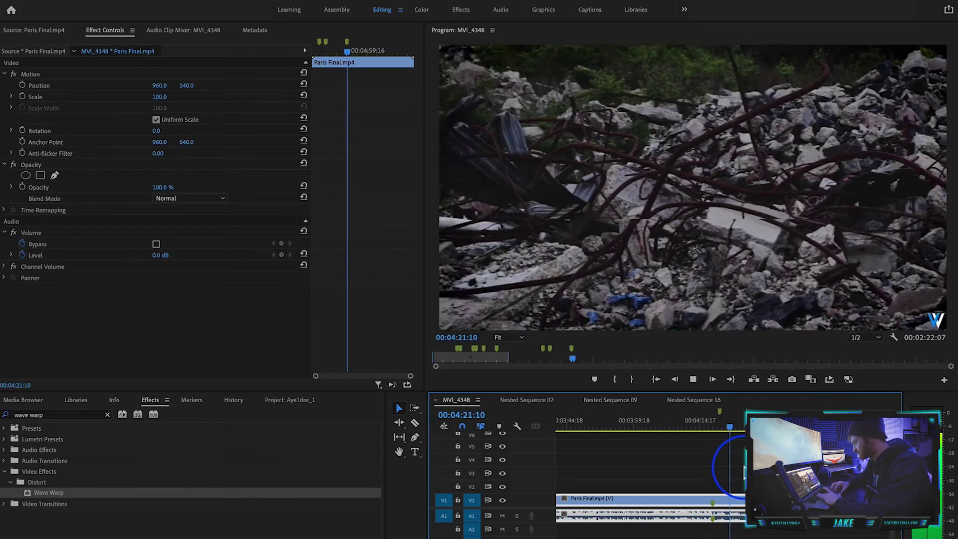
{"action": "left_click", "coordinate": [732, 424]}
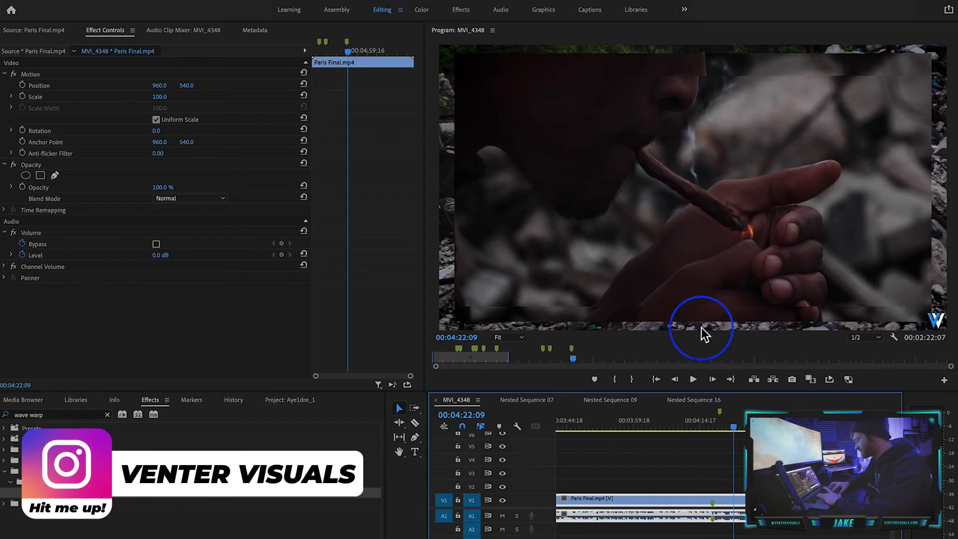
{"action": "left_click", "coordinate": [726, 420]}
{"action": "key", "text": "space"}
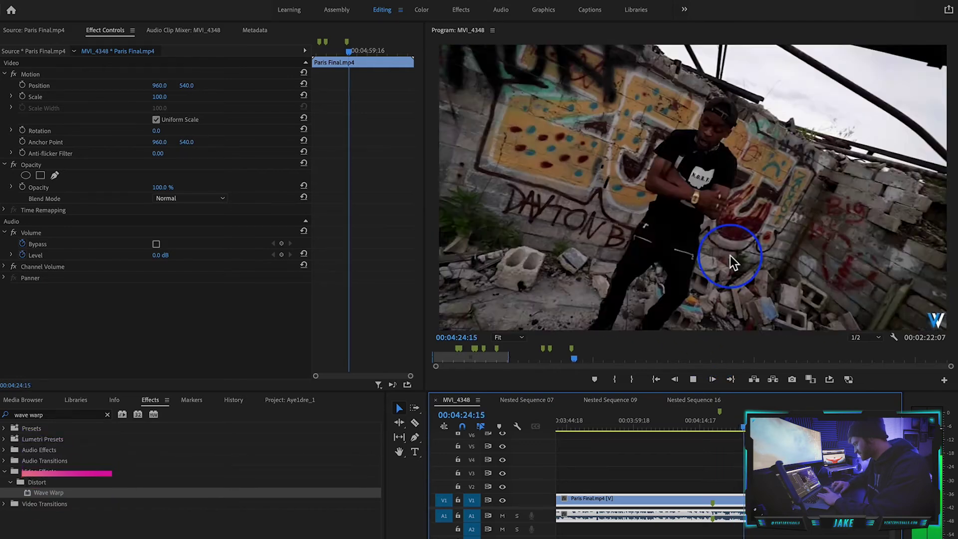
{"action": "key", "text": "space"}
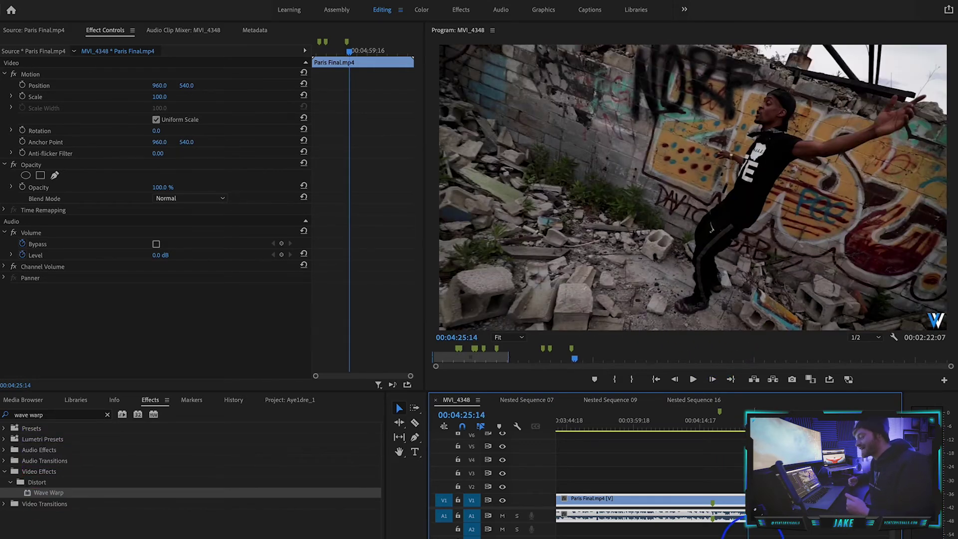